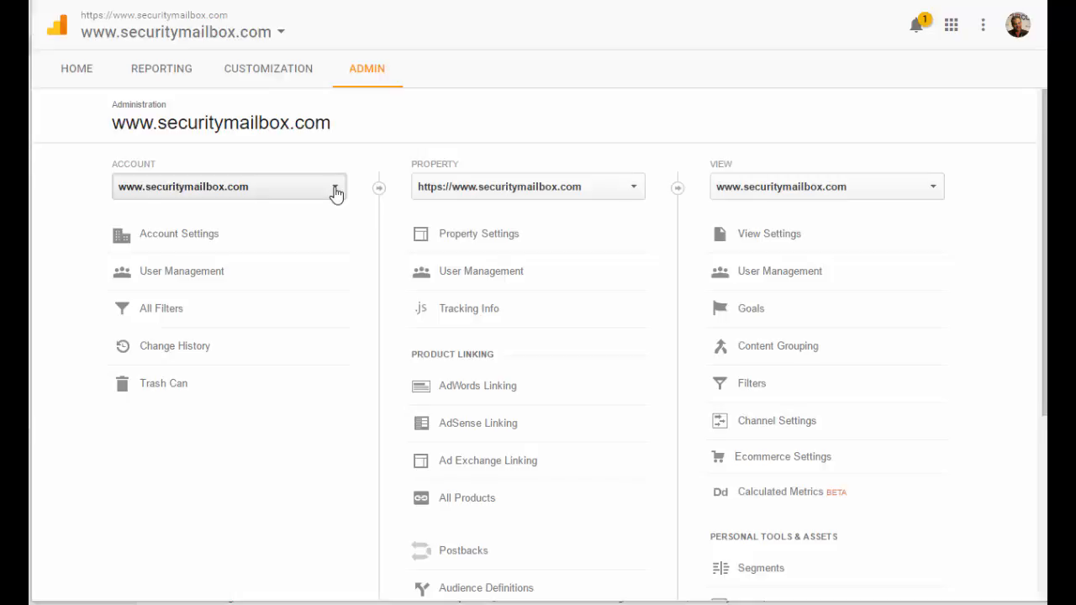
{"action": "left_click", "coordinate": [498, 244]}
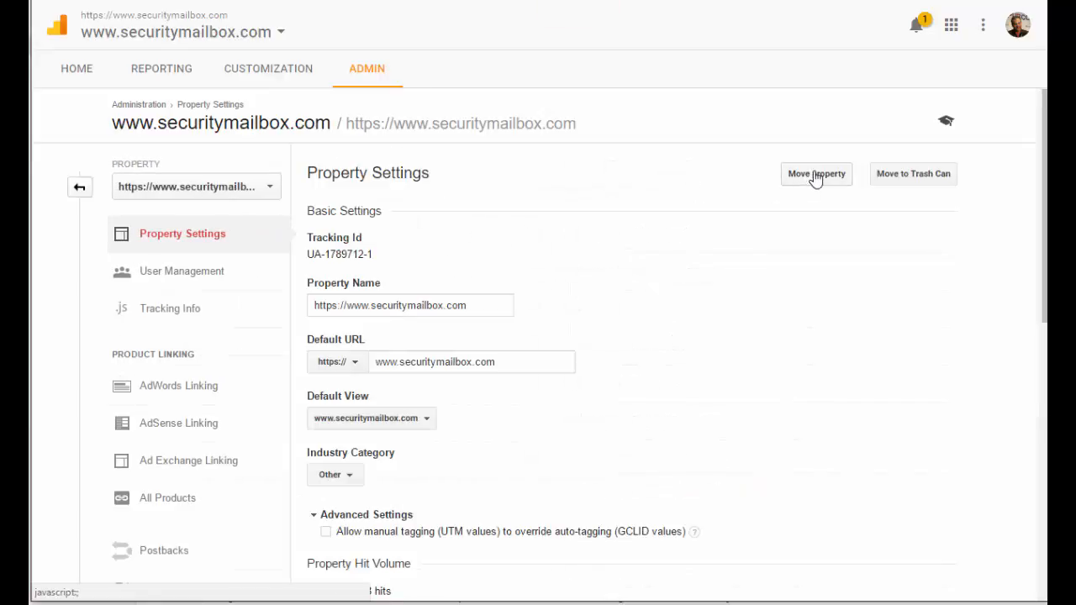
- Choose Search Commander, Inc. as the move destination and accept the terms of the move
{"action": "left_click", "coordinate": [815, 177]}
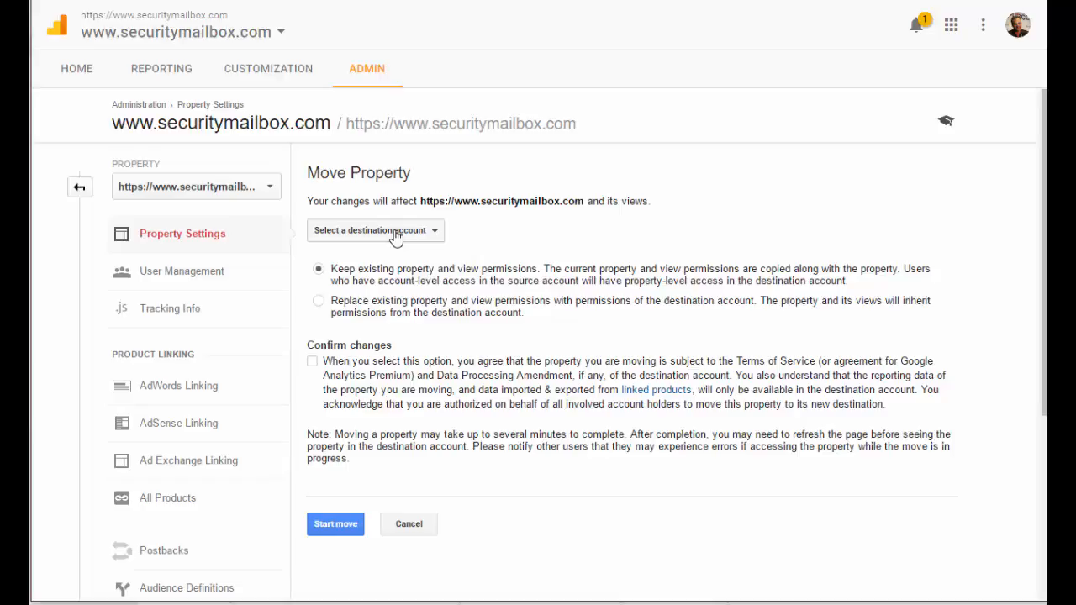
{"action": "left_click", "coordinate": [396, 237]}
{"action": "type", "text": "sear"}
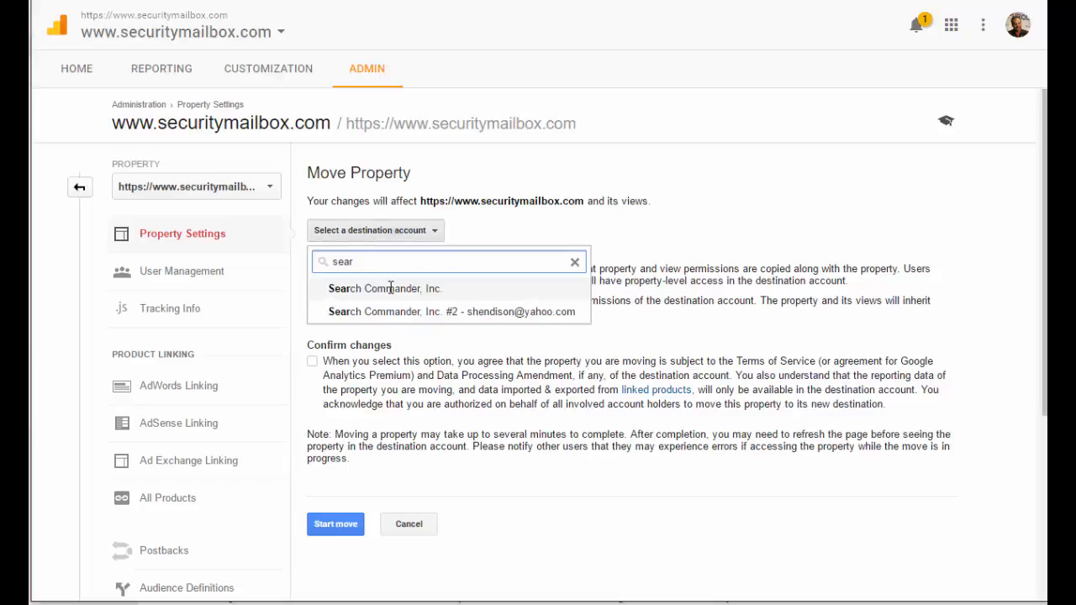
{"action": "left_click", "coordinate": [391, 287]}
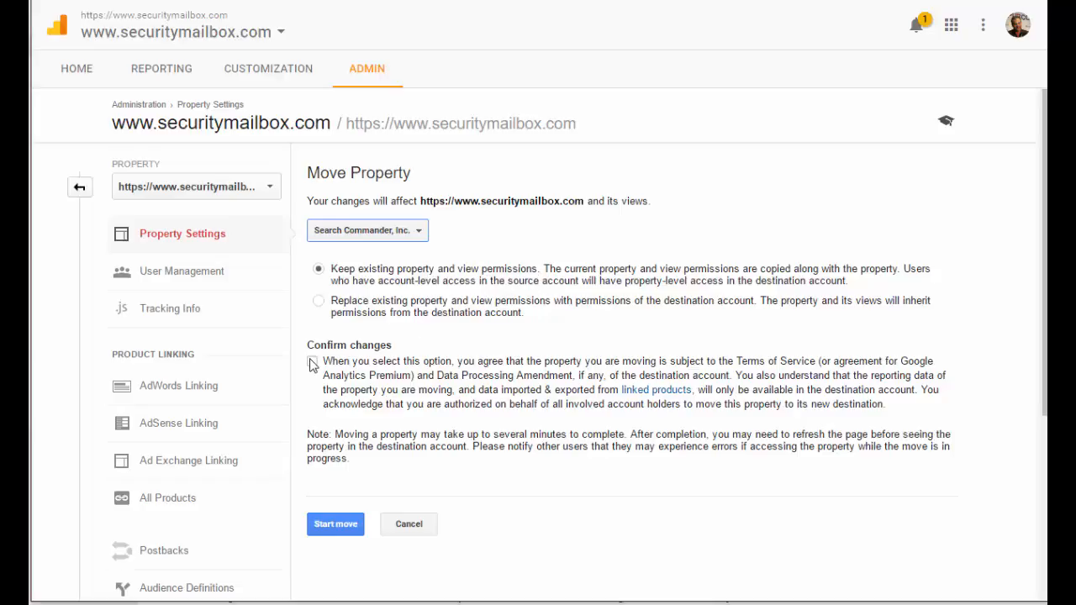
{"action": "left_click", "coordinate": [312, 363]}
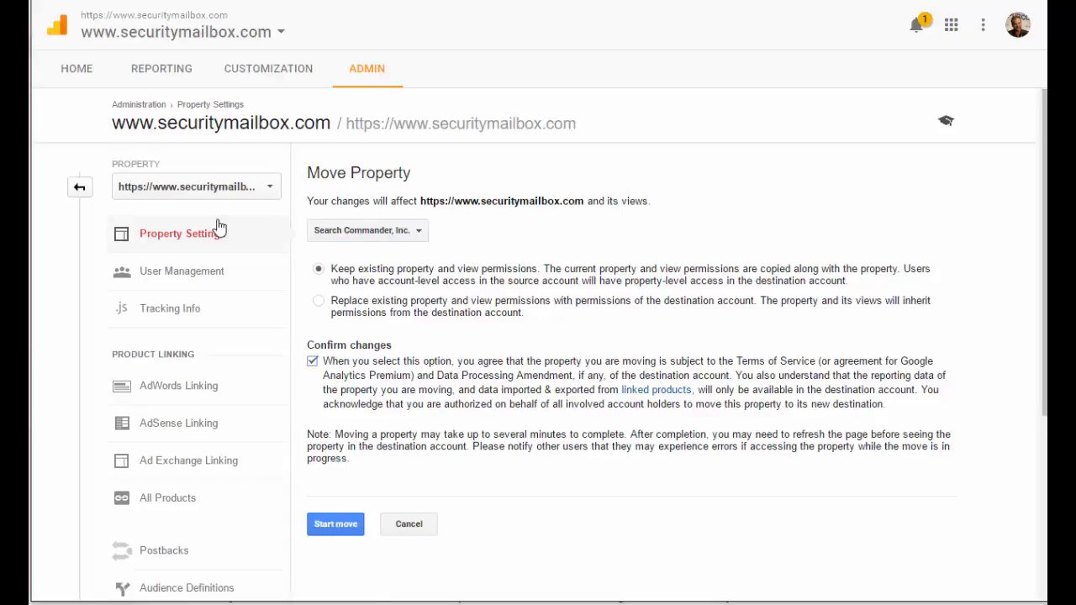
- Start the move, confirm it despite the data-sharing warning, and return to the account home
{"action": "left_click", "coordinate": [337, 525]}
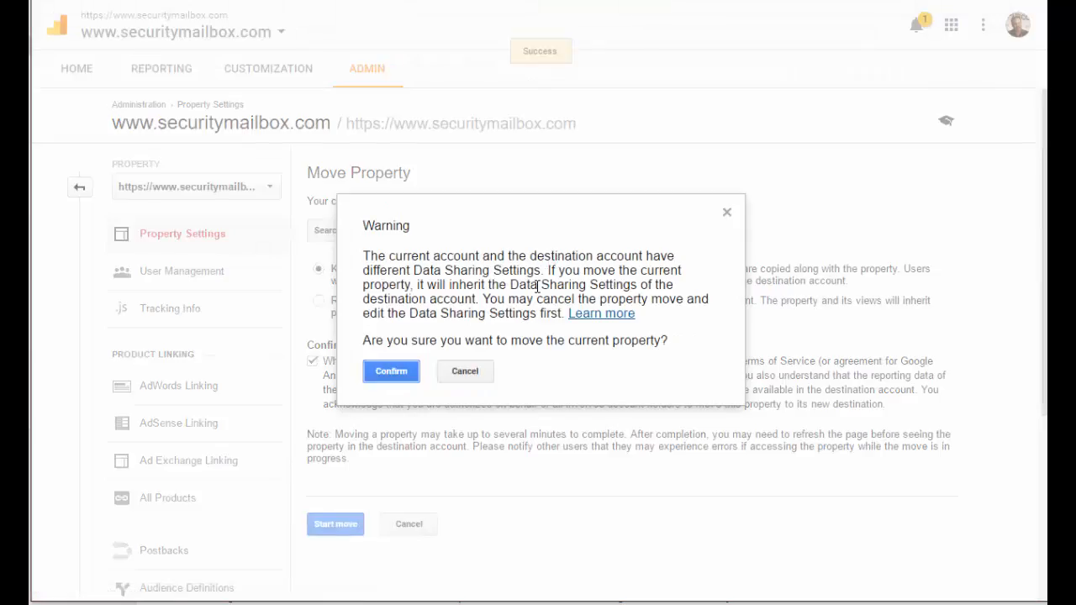
{"action": "left_click", "coordinate": [391, 372]}
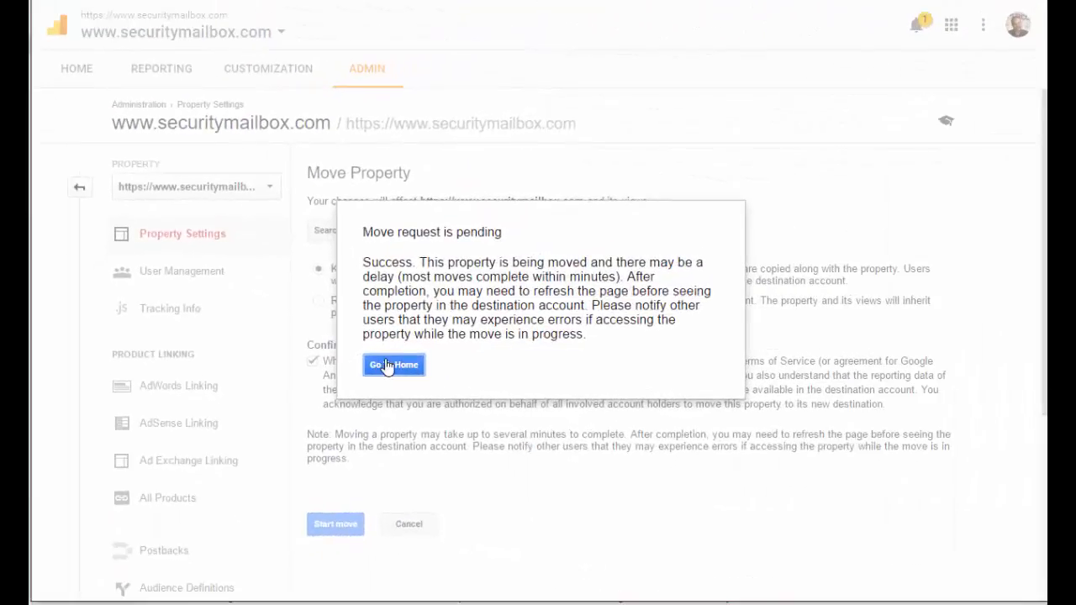
{"action": "left_click", "coordinate": [386, 367]}
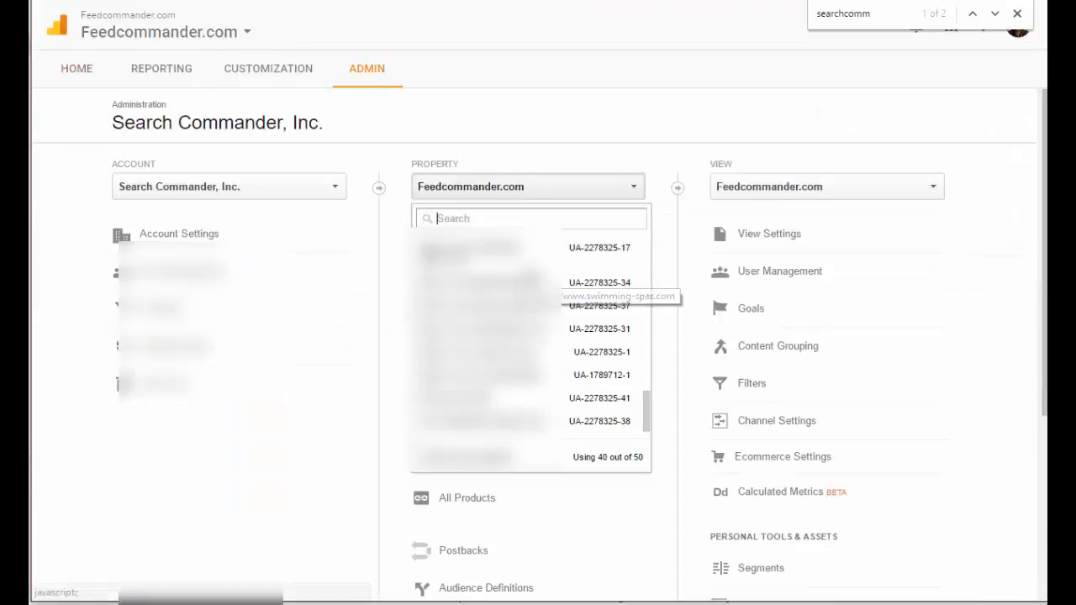
{"action": "left_click", "coordinate": [508, 137]}
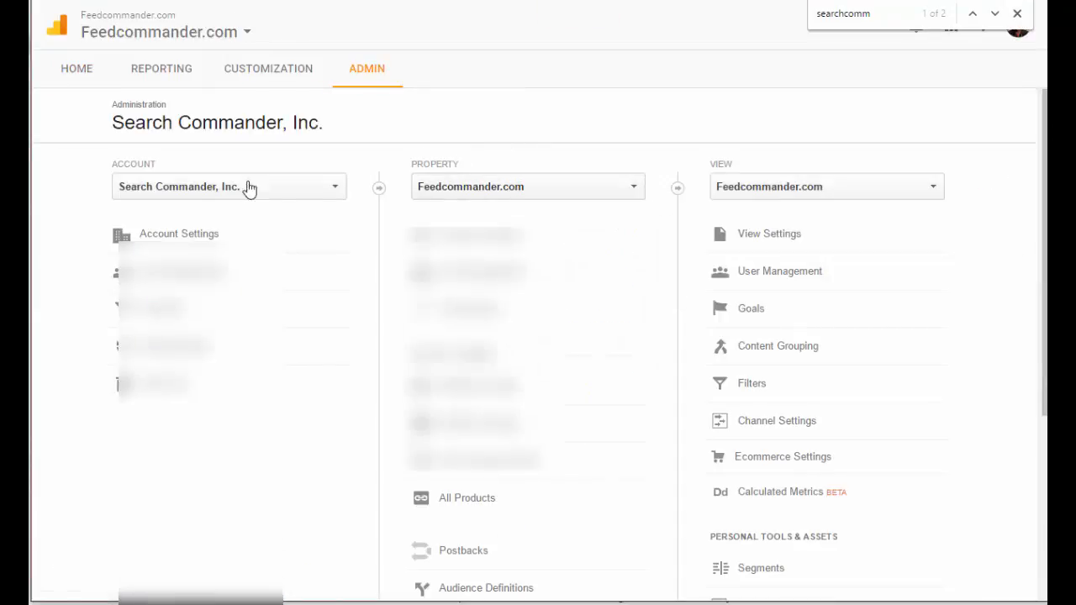
{"action": "left_click", "coordinate": [224, 187]}
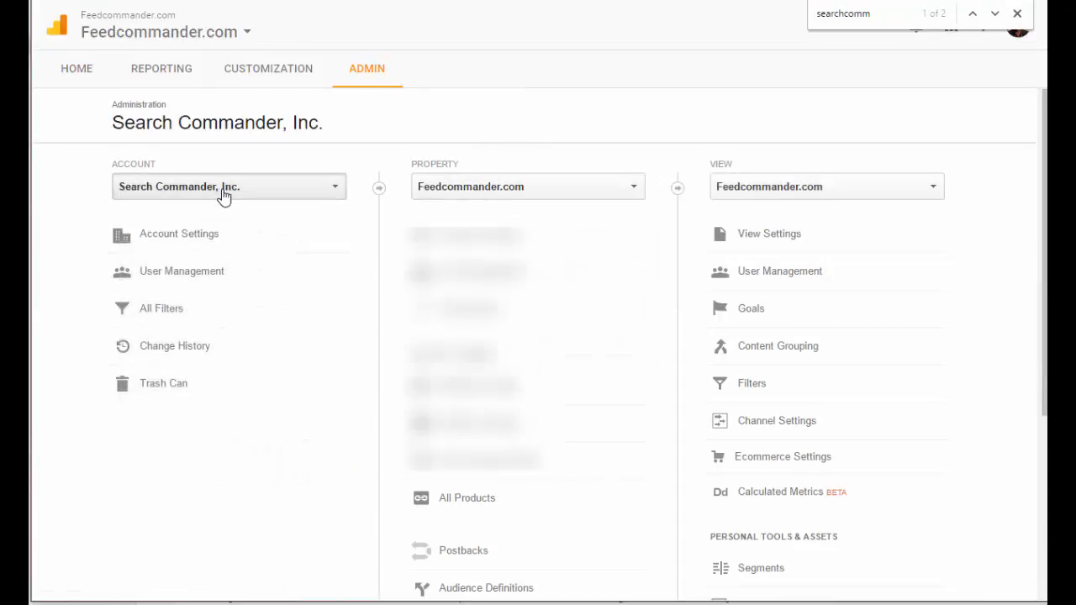
{"action": "left_click", "coordinate": [521, 187]}
{"action": "type", "text": "se"}
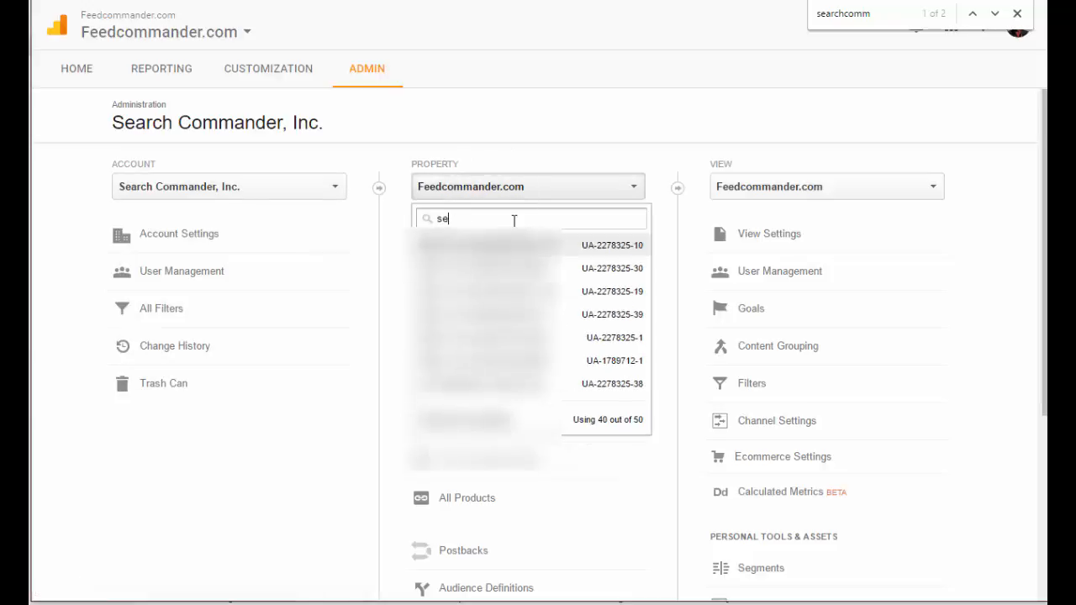
{"action": "type", "text": "cu"}
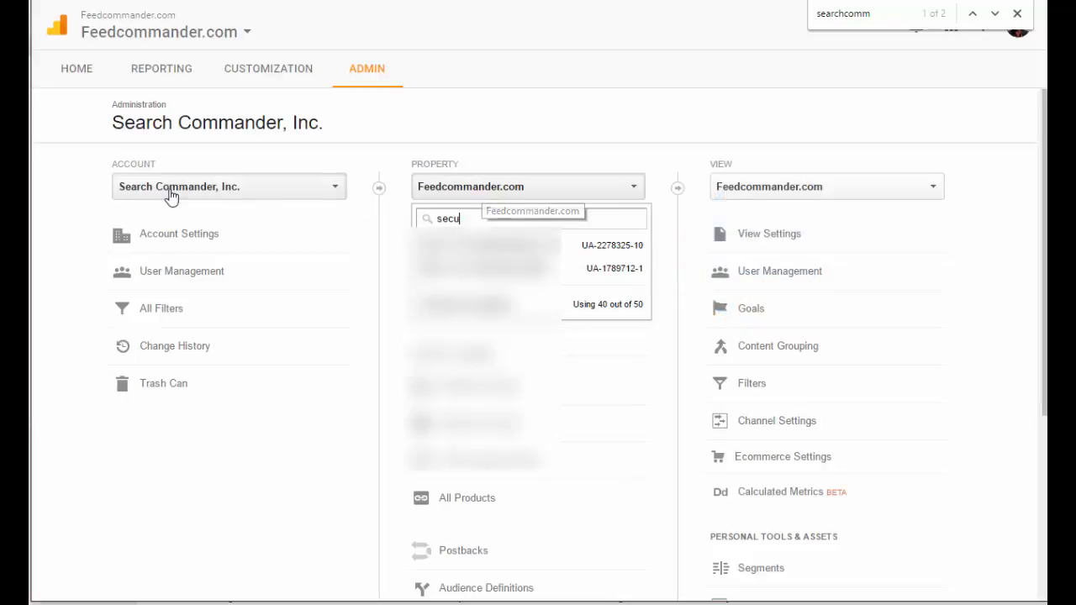
{"action": "left_click", "coordinate": [488, 245]}
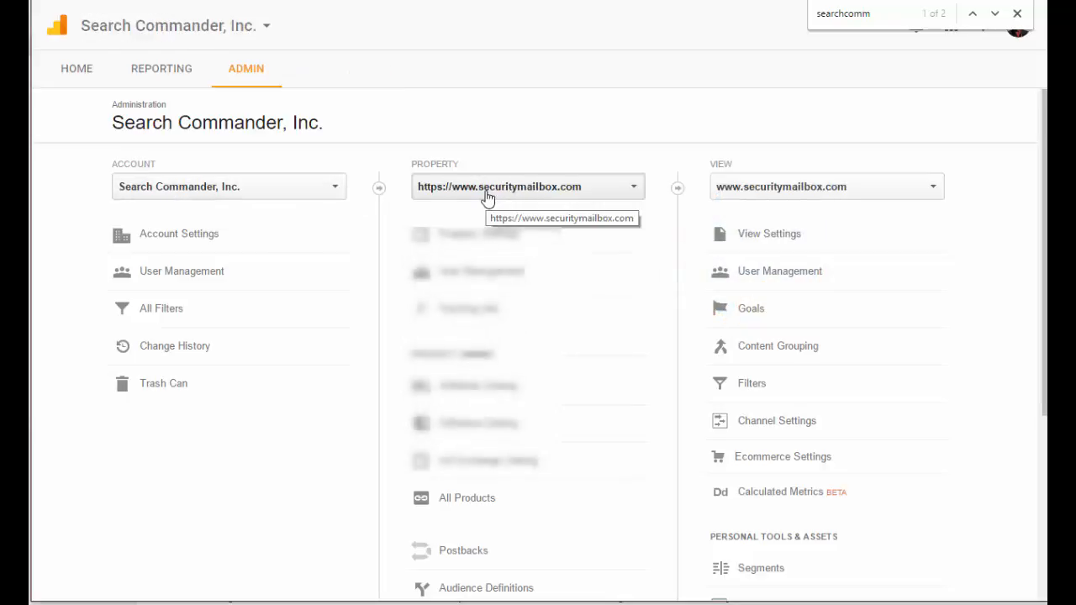
- Switch to Reporting to view the Audience Overview for the moved property
{"action": "left_click", "coordinate": [161, 69]}
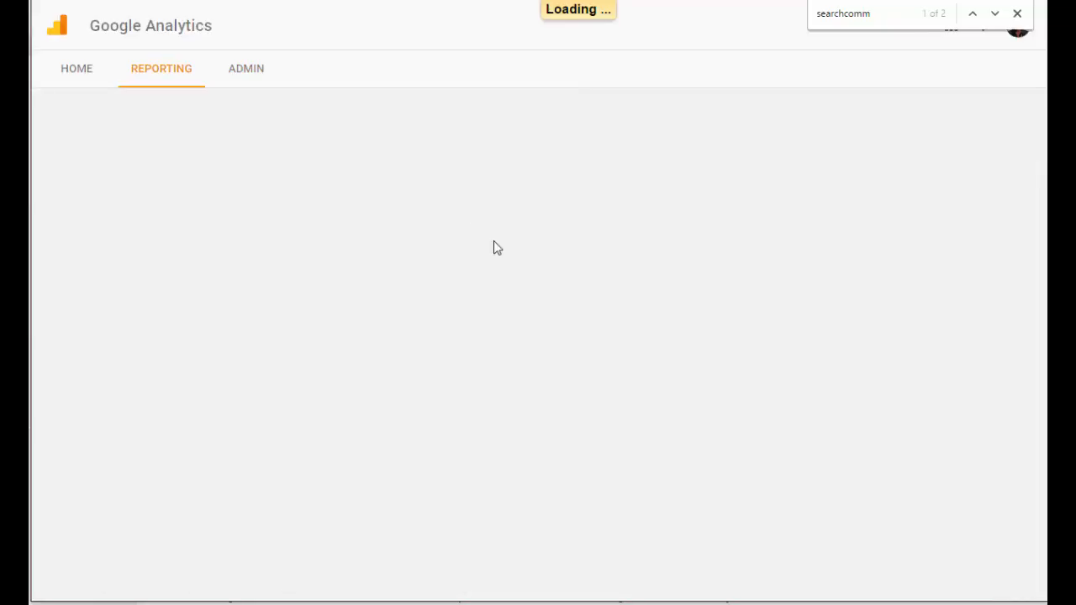